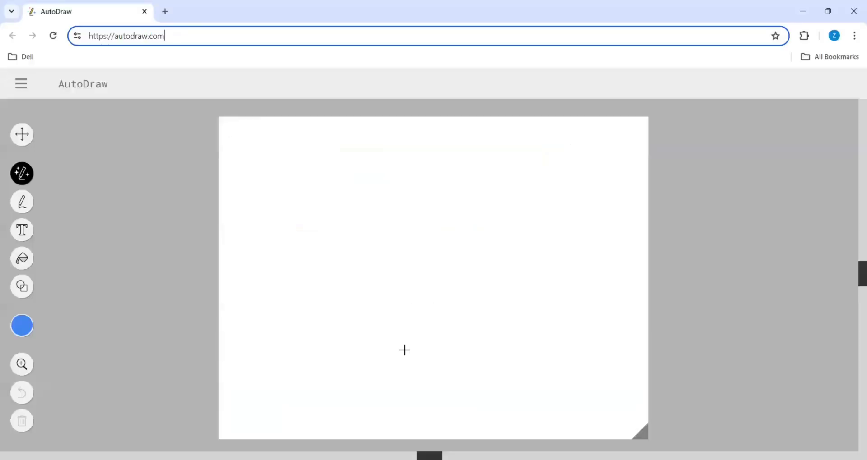
{"action": "left_click", "coordinate": [21, 83]}
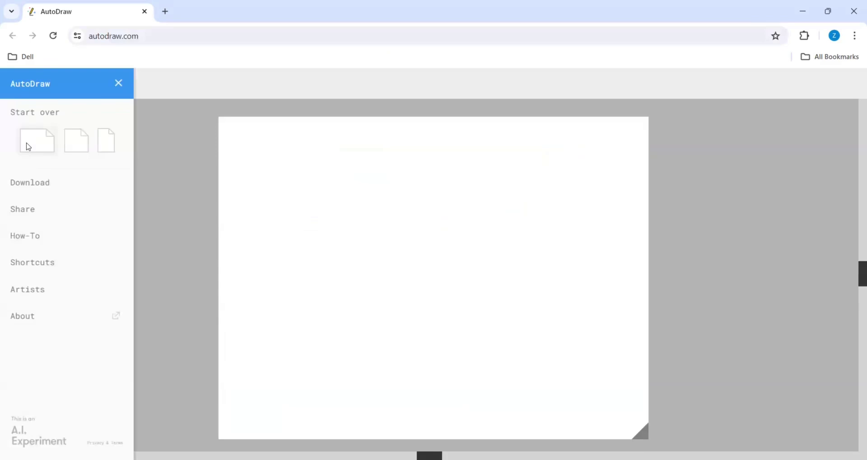
{"action": "left_click", "coordinate": [76, 140]}
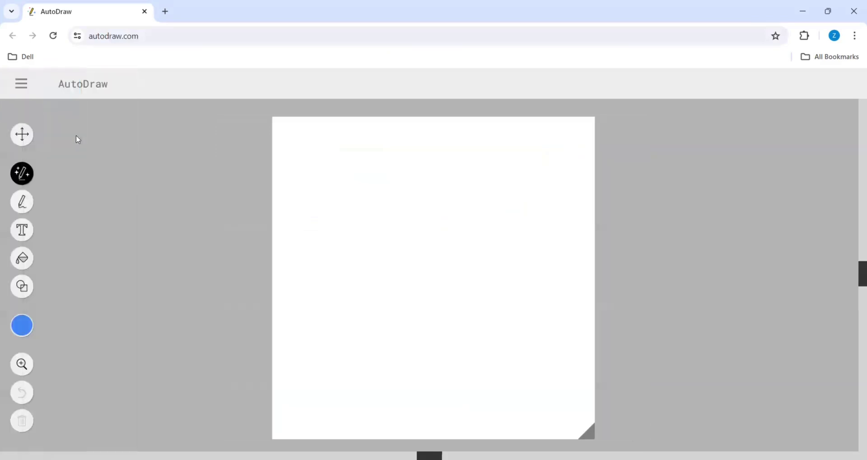
{"action": "left_click", "coordinate": [20, 84]}
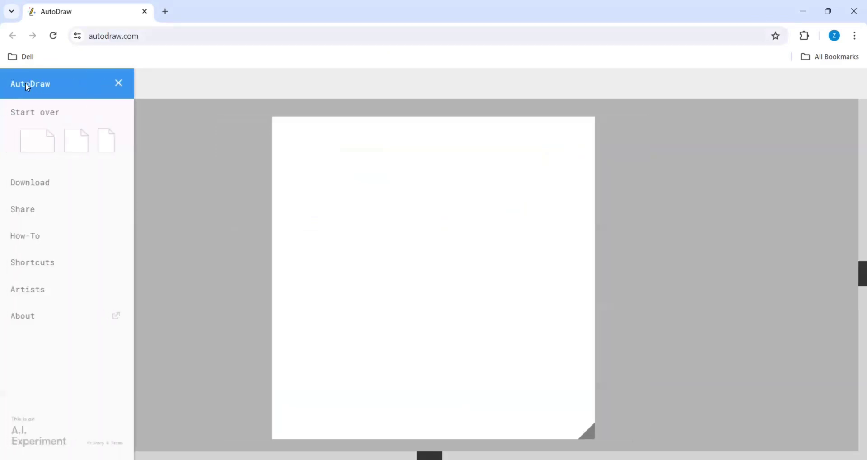
{"action": "left_click", "coordinate": [105, 145]}
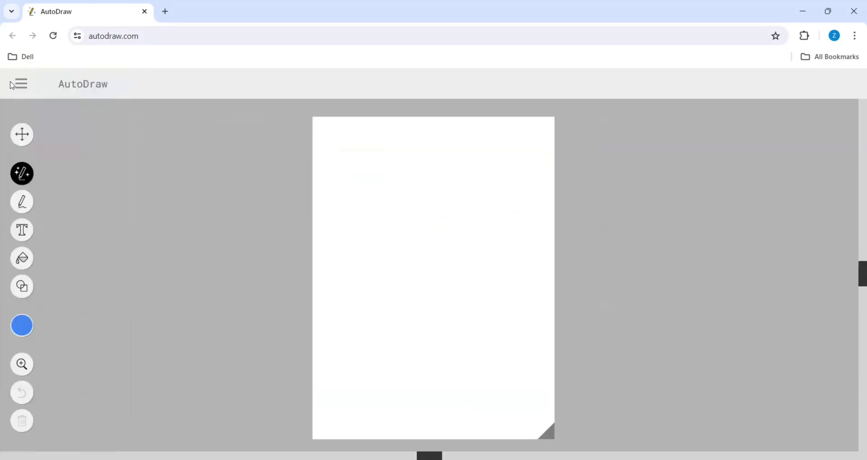
{"action": "left_click", "coordinate": [18, 83]}
{"action": "left_click", "coordinate": [29, 135]}
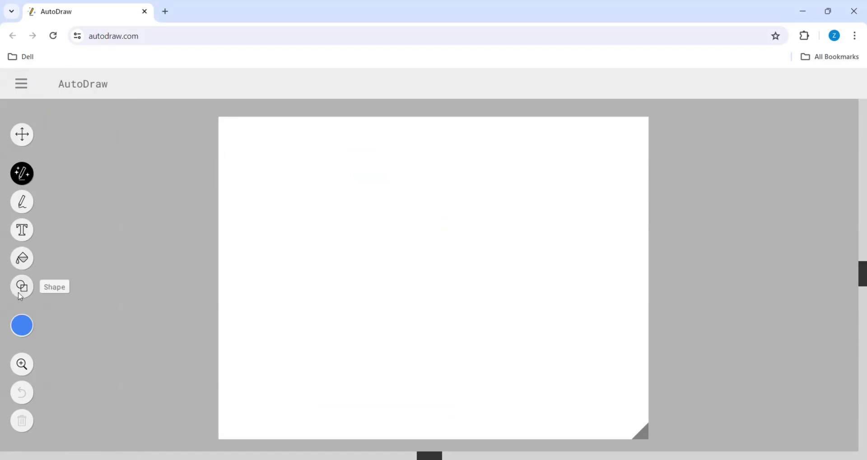
{"action": "left_click", "coordinate": [25, 327]}
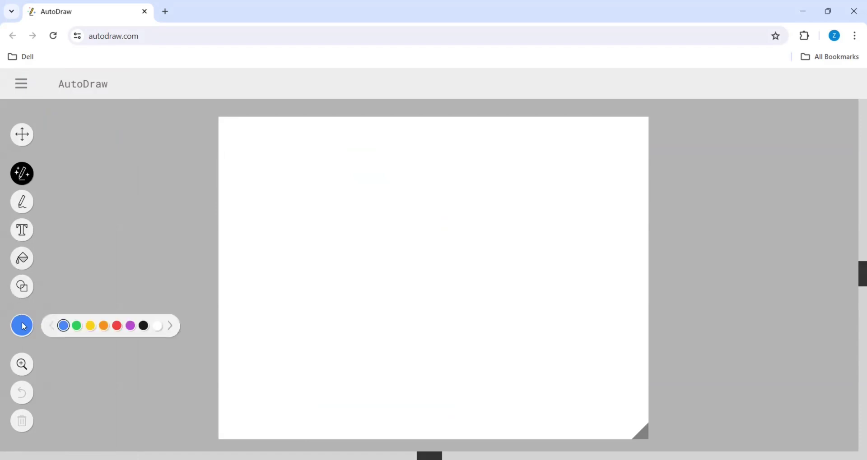
{"action": "left_click", "coordinate": [66, 324]}
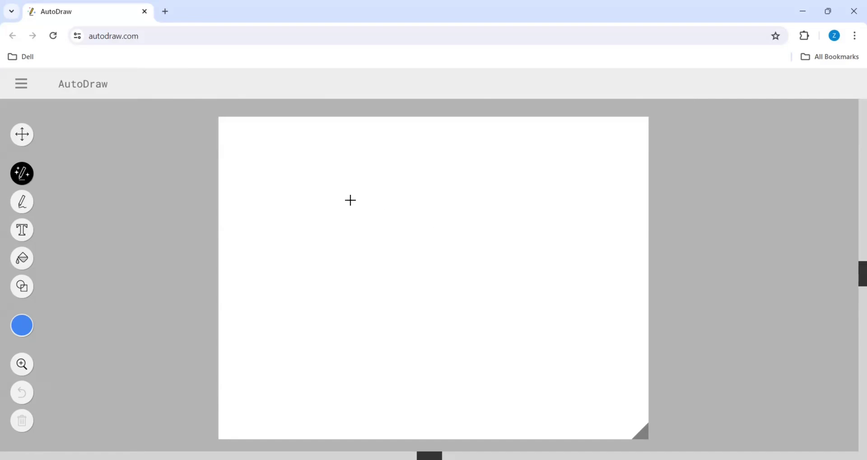
Sketch the house's triangular roof in blue with two slopes and a base line
{"action": "mouse_move", "coordinate": [343, 198]}
{"action": "left_mouse_down"}
{"action": "mouse_move", "coordinate": [327, 231]}
{"action": "mouse_move", "coordinate": [343, 201]}
{"action": "left_mouse_up"}
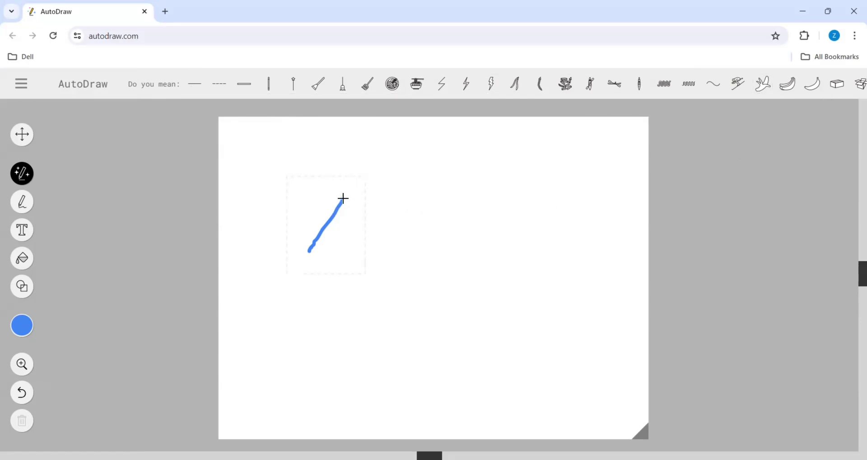
{"action": "left_click_drag", "start_coordinate": [344, 198], "coordinate": [385, 249]}
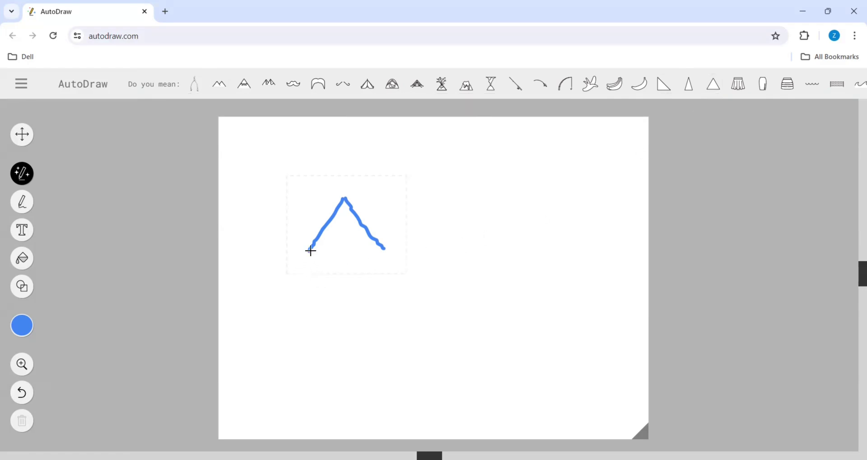
{"action": "left_click_drag", "start_coordinate": [310, 251], "coordinate": [385, 251]}
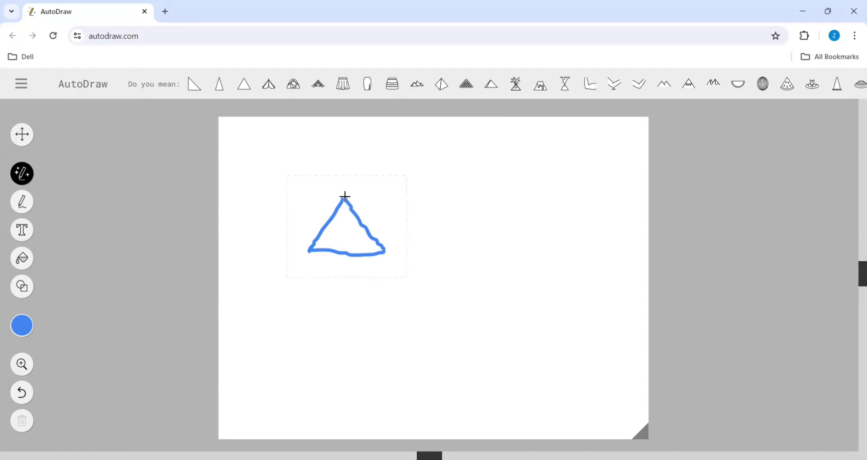
{"action": "mouse_move", "coordinate": [345, 197]}
{"action": "left_mouse_down"}
{"action": "mouse_move", "coordinate": [454, 200]}
{"action": "mouse_move", "coordinate": [462, 244]}
{"action": "mouse_move", "coordinate": [386, 250]}
{"action": "left_mouse_up"}
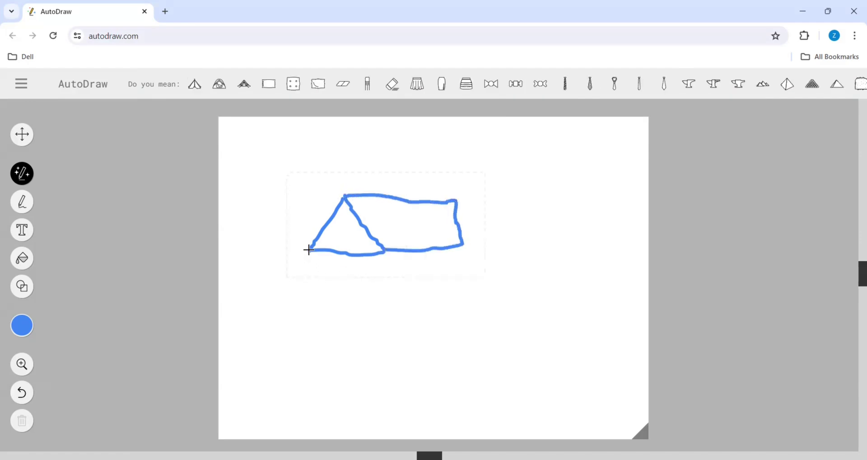
Add the left and right walls, bottom edge, a front divider line and a round window
{"action": "left_click_drag", "start_coordinate": [310, 249], "coordinate": [312, 308]}
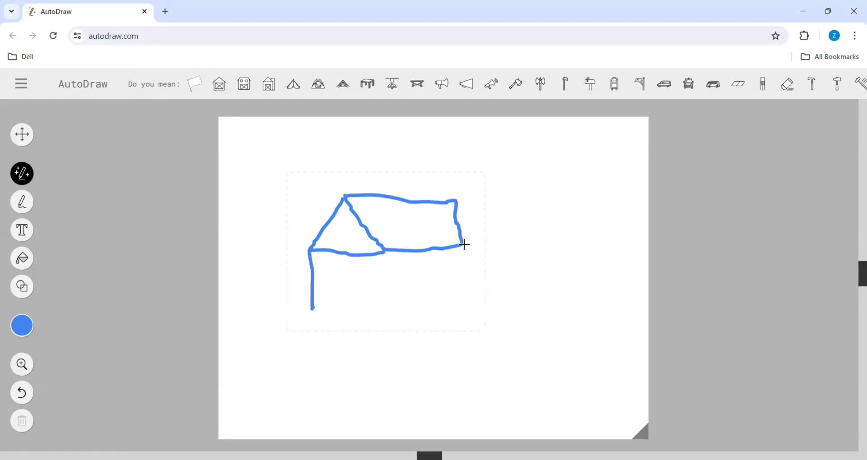
{"action": "left_click_drag", "start_coordinate": [463, 245], "coordinate": [461, 304]}
{"action": "left_click_drag", "start_coordinate": [312, 309], "coordinate": [463, 307]}
{"action": "mouse_move", "coordinate": [383, 248]}
{"action": "left_mouse_down"}
{"action": "mouse_move", "coordinate": [386, 302]}
{"action": "mouse_move", "coordinate": [442, 287]}
{"action": "mouse_move", "coordinate": [446, 306]}
{"action": "left_mouse_up"}
{"action": "mouse_move", "coordinate": [342, 223]}
{"action": "left_mouse_down"}
{"action": "mouse_move", "coordinate": [335, 240]}
{"action": "mouse_move", "coordinate": [344, 242]}
{"action": "mouse_move", "coordinate": [341, 223]}
{"action": "left_mouse_up"}
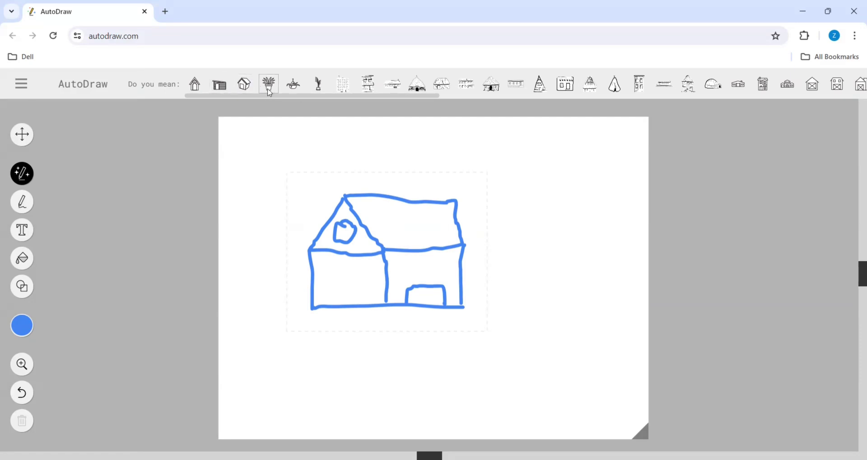
Swap the rough sketch for AutoDraw's clean house drawing and set green as the drawing colour
{"action": "left_click", "coordinate": [246, 90]}
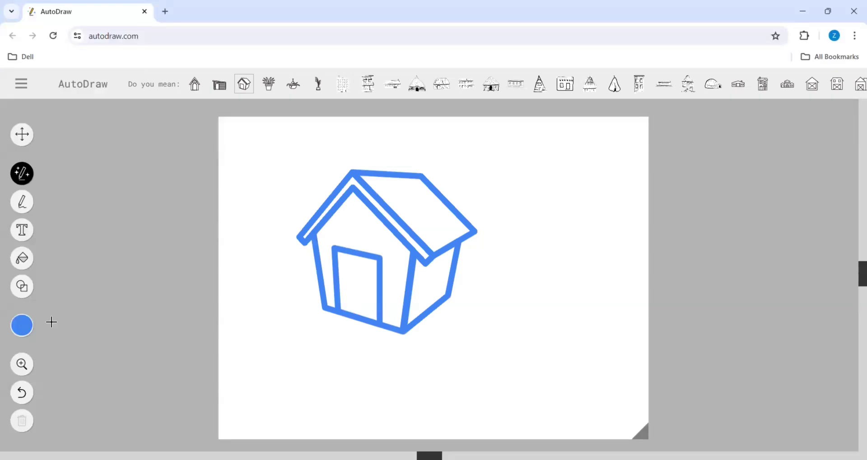
{"action": "left_click", "coordinate": [25, 332]}
{"action": "left_click", "coordinate": [77, 326]}
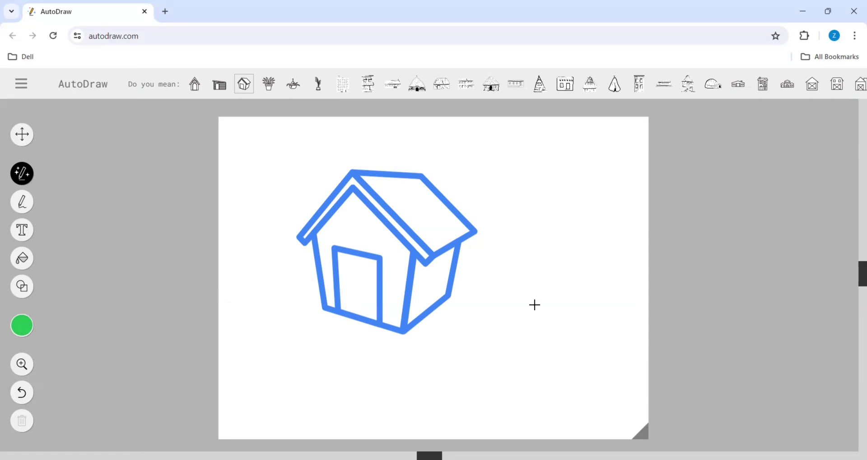
Doodle a green shape right of the house, try several house suggestions, then pick the igloo
{"action": "mouse_move", "coordinate": [543, 179]}
{"action": "left_mouse_down"}
{"action": "mouse_move", "coordinate": [520, 232]}
{"action": "mouse_move", "coordinate": [522, 280]}
{"action": "left_mouse_up"}
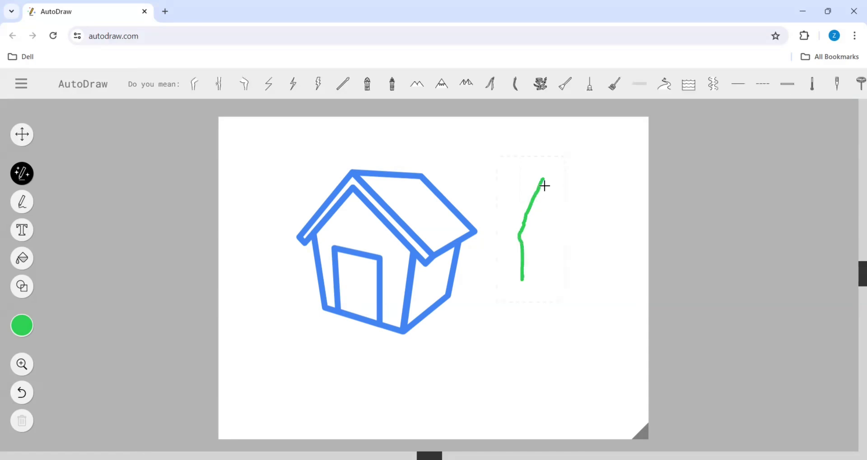
{"action": "mouse_move", "coordinate": [541, 183]}
{"action": "left_mouse_down"}
{"action": "mouse_move", "coordinate": [573, 226]}
{"action": "mouse_move", "coordinate": [571, 272]}
{"action": "mouse_move", "coordinate": [559, 282]}
{"action": "mouse_move", "coordinate": [520, 278]}
{"action": "left_mouse_up"}
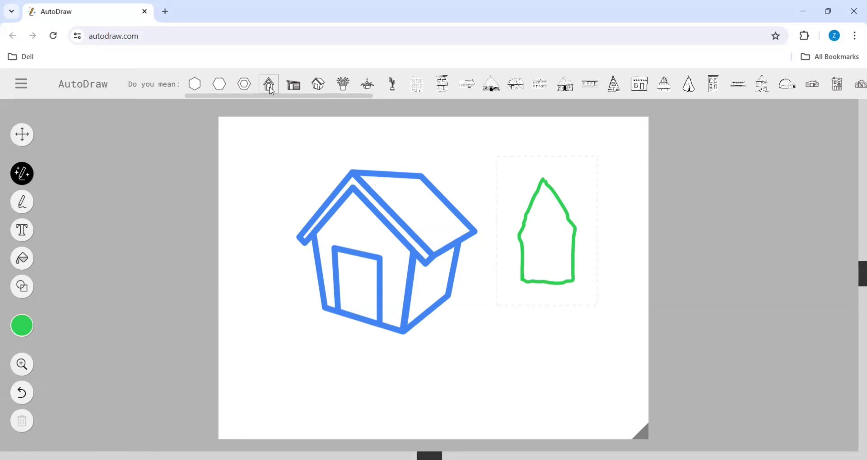
{"action": "left_click", "coordinate": [615, 86]}
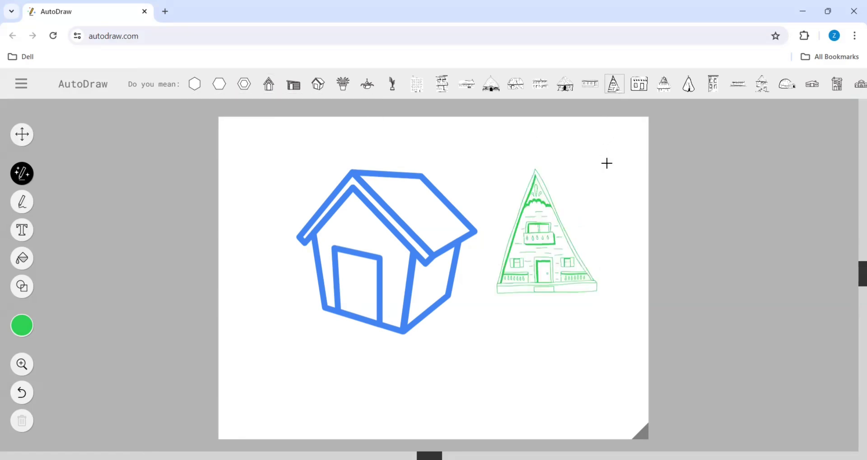
{"action": "left_click", "coordinate": [645, 94]}
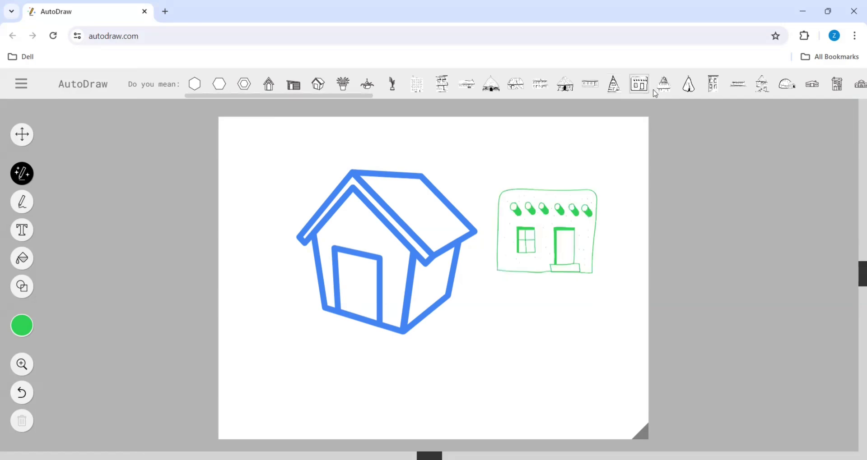
{"action": "left_click", "coordinate": [663, 87]}
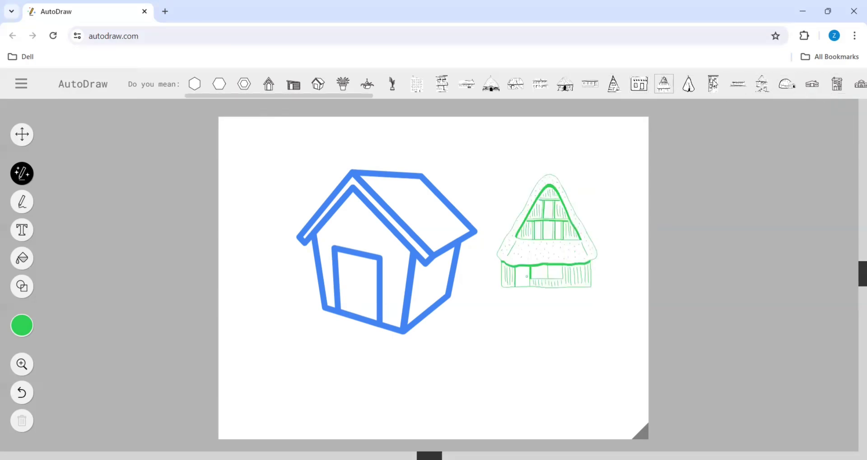
{"action": "left_click", "coordinate": [788, 85]}
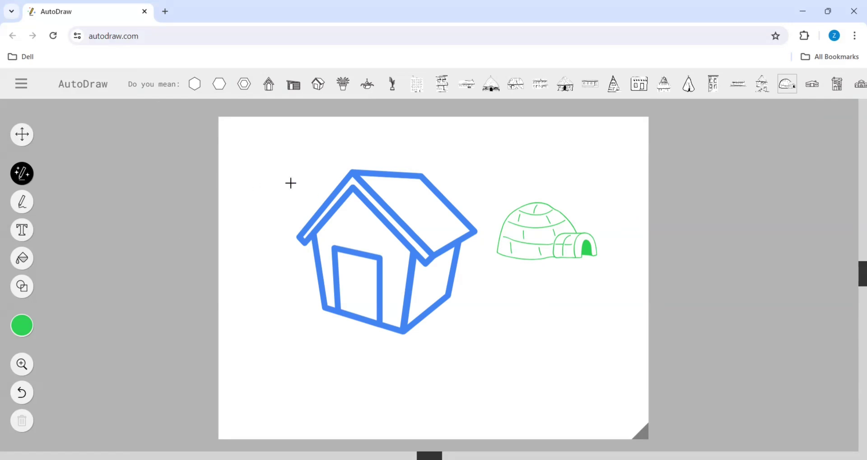
Start over with a blank canvas and sketch the bird's round head and beak
{"action": "left_click", "coordinate": [22, 85]}
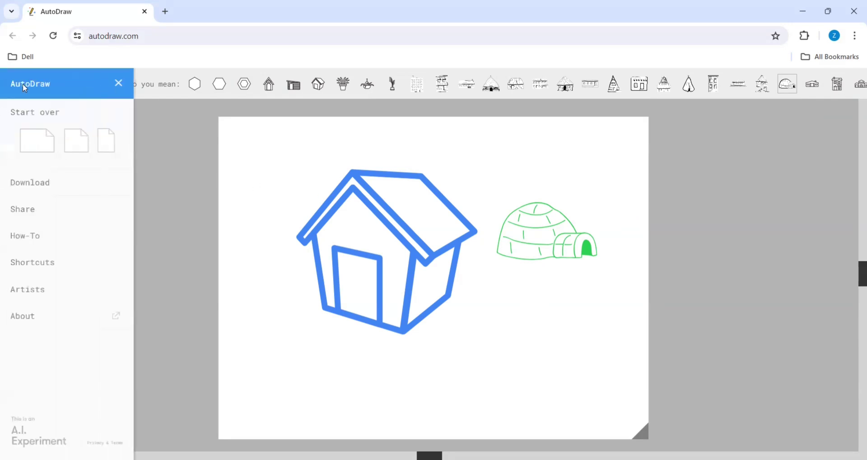
{"action": "left_click", "coordinate": [34, 141]}
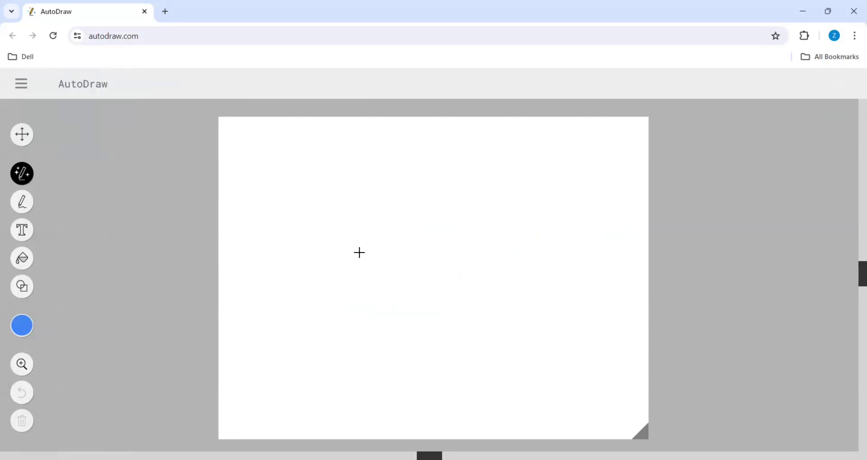
{"action": "mouse_move", "coordinate": [399, 238]}
{"action": "left_mouse_down"}
{"action": "mouse_move", "coordinate": [419, 209]}
{"action": "mouse_move", "coordinate": [447, 200]}
{"action": "mouse_move", "coordinate": [475, 207]}
{"action": "mouse_move", "coordinate": [488, 256]}
{"action": "mouse_move", "coordinate": [451, 283]}
{"action": "mouse_move", "coordinate": [400, 255]}
{"action": "mouse_move", "coordinate": [406, 234]}
{"action": "left_mouse_up"}
{"action": "mouse_move", "coordinate": [476, 233]}
{"action": "left_mouse_down"}
{"action": "mouse_move", "coordinate": [522, 234]}
{"action": "mouse_move", "coordinate": [485, 254]}
{"action": "left_mouse_up"}
Sketch the bird's body outline and its two legs with feet
{"action": "mouse_move", "coordinate": [395, 248]}
{"action": "left_mouse_down"}
{"action": "mouse_move", "coordinate": [343, 241]}
{"action": "mouse_move", "coordinate": [319, 253]}
{"action": "mouse_move", "coordinate": [300, 296]}
{"action": "mouse_move", "coordinate": [310, 341]}
{"action": "mouse_move", "coordinate": [379, 369]}
{"action": "mouse_move", "coordinate": [436, 341]}
{"action": "mouse_move", "coordinate": [459, 280]}
{"action": "left_mouse_up"}
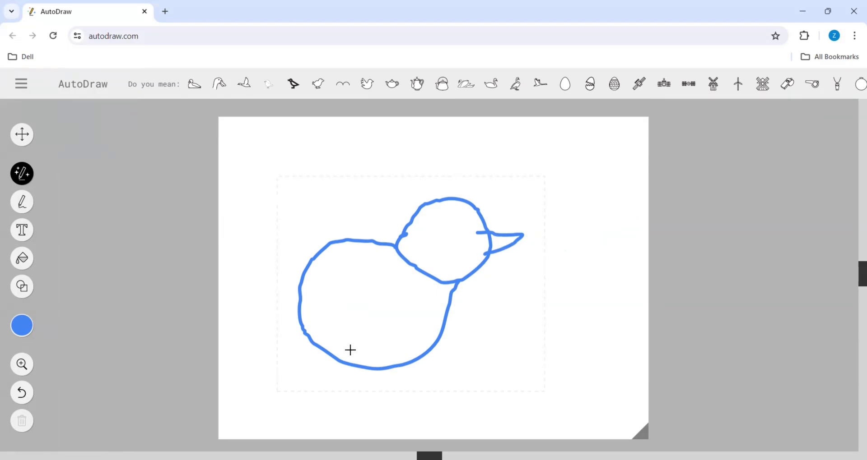
{"action": "mouse_move", "coordinate": [373, 371]}
{"action": "left_mouse_down"}
{"action": "mouse_move", "coordinate": [368, 392]}
{"action": "mouse_move", "coordinate": [378, 400]}
{"action": "mouse_move", "coordinate": [358, 402]}
{"action": "left_mouse_up"}
{"action": "mouse_move", "coordinate": [402, 367]}
{"action": "left_mouse_down"}
{"action": "mouse_move", "coordinate": [402, 387]}
{"action": "mouse_move", "coordinate": [388, 399]}
{"action": "mouse_move", "coordinate": [416, 406]}
{"action": "left_mouse_up"}
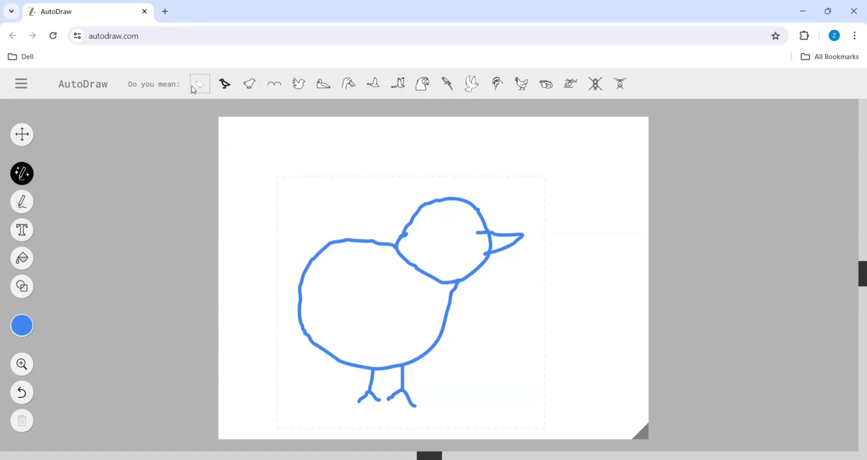
Replace the bird sketch with the clean hen drawing, then add two freehand leaf strokes above and on its back
{"action": "left_click", "coordinate": [522, 84]}
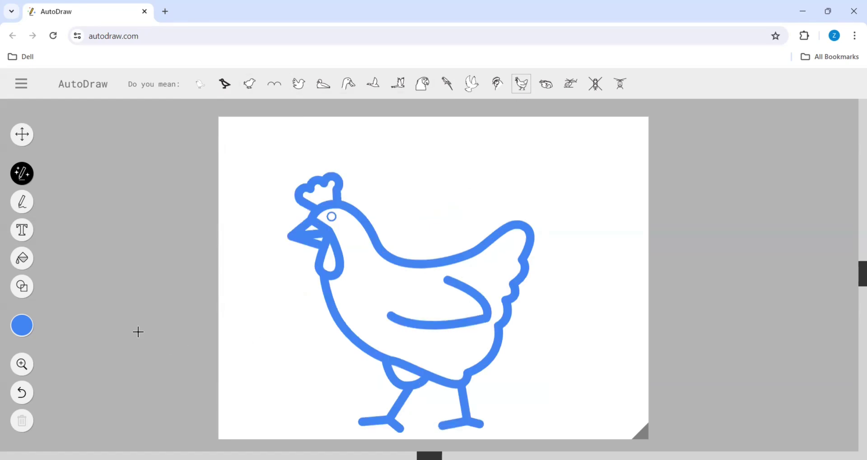
{"action": "left_click", "coordinate": [24, 203]}
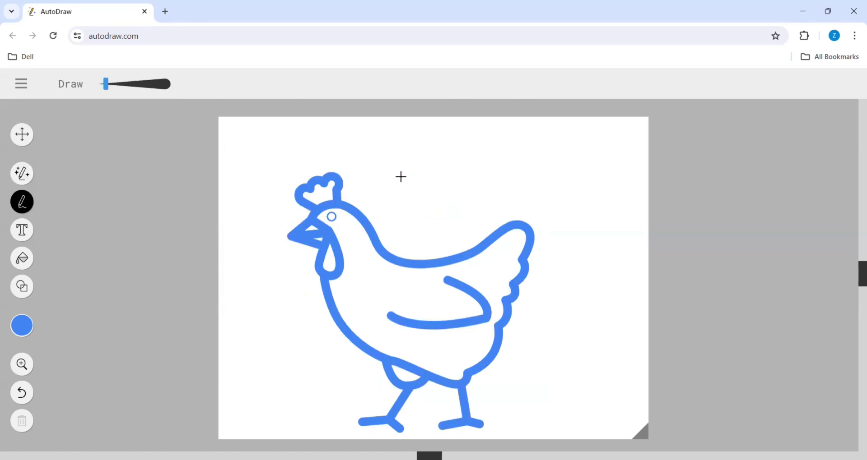
{"action": "mouse_move", "coordinate": [398, 178]}
{"action": "left_mouse_down"}
{"action": "mouse_move", "coordinate": [431, 155]}
{"action": "mouse_move", "coordinate": [462, 150]}
{"action": "mouse_move", "coordinate": [519, 162]}
{"action": "mouse_move", "coordinate": [496, 173]}
{"action": "mouse_move", "coordinate": [415, 177]}
{"action": "left_mouse_up"}
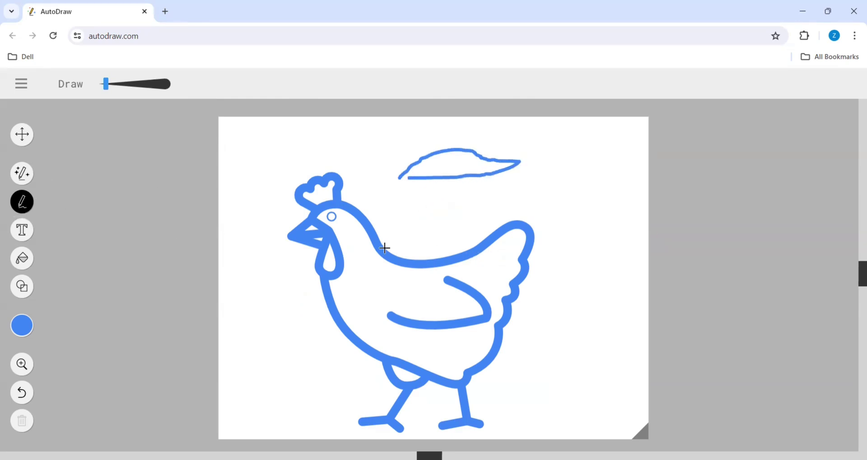
{"action": "mouse_move", "coordinate": [384, 248]}
{"action": "left_mouse_down"}
{"action": "mouse_move", "coordinate": [402, 233]}
{"action": "mouse_move", "coordinate": [489, 213]}
{"action": "mouse_move", "coordinate": [424, 251]}
{"action": "left_mouse_up"}
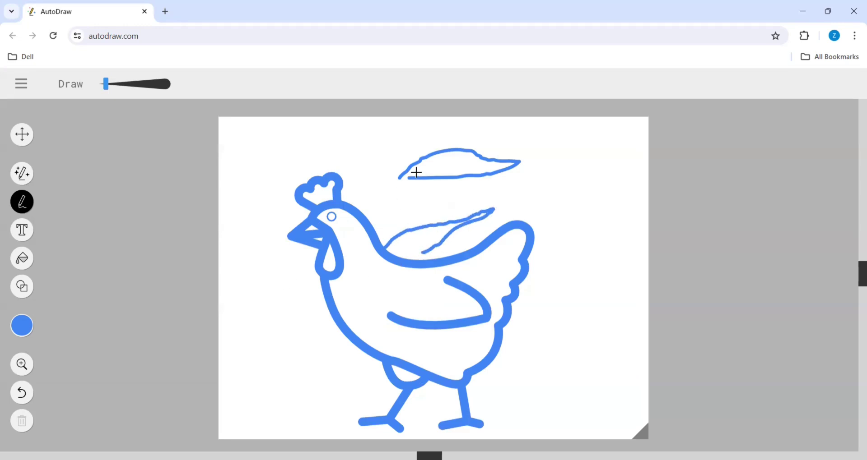
Add the text 'HEN' at the upper right and colour it yellow
{"action": "left_click", "coordinate": [20, 229]}
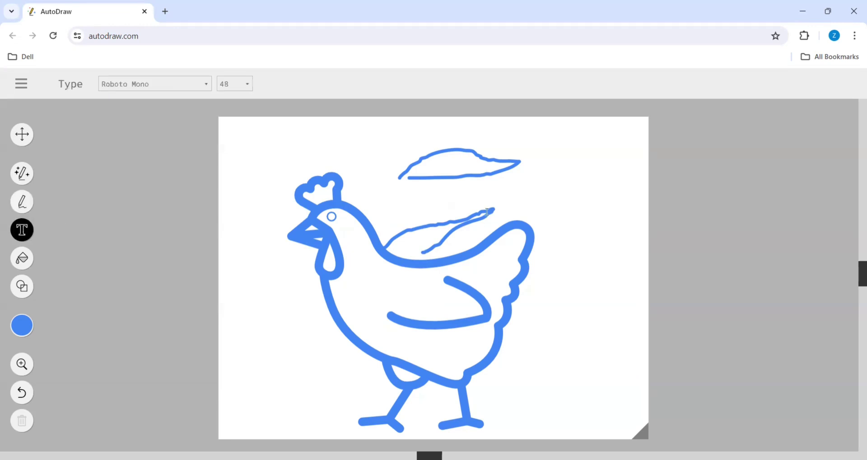
{"action": "left_click", "coordinate": [521, 182]}
{"action": "type", "text": "HEN"}
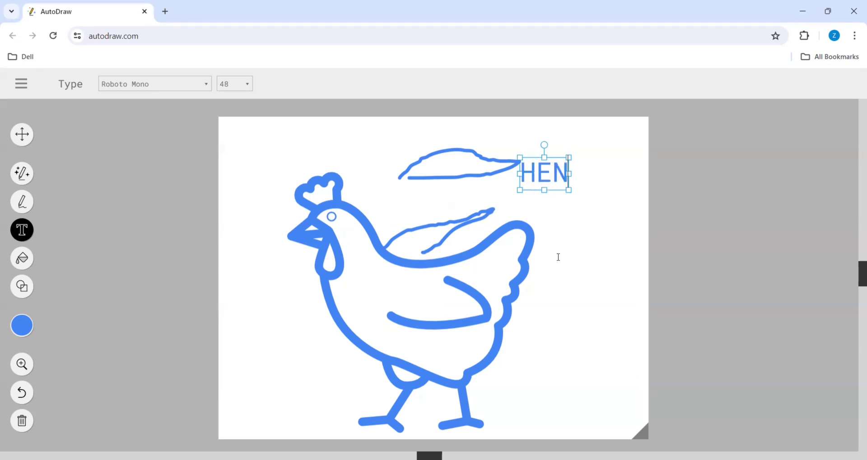
{"action": "key", "text": "shift+Left"}
{"action": "key", "text": "shift+Left"}
{"action": "key", "text": "shift+Left"}
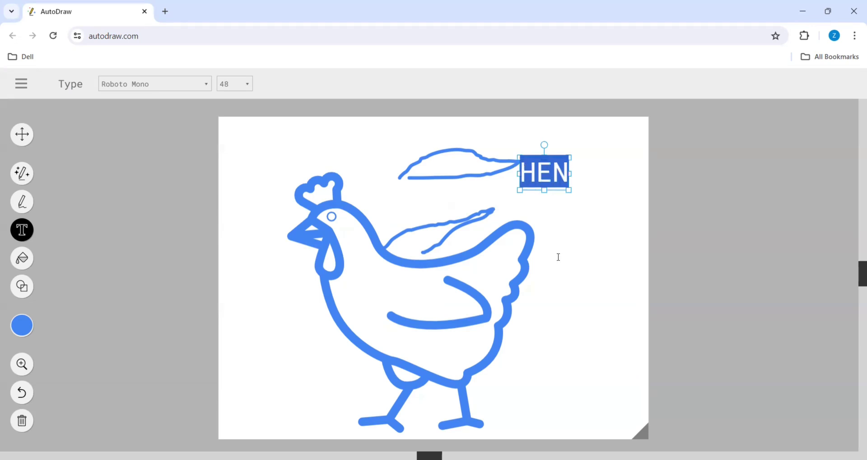
{"action": "left_click", "coordinate": [26, 332]}
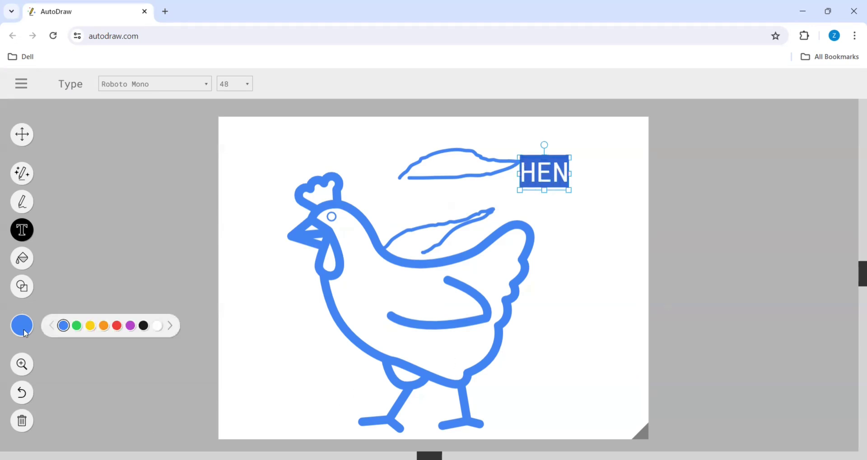
{"action": "left_click", "coordinate": [90, 326]}
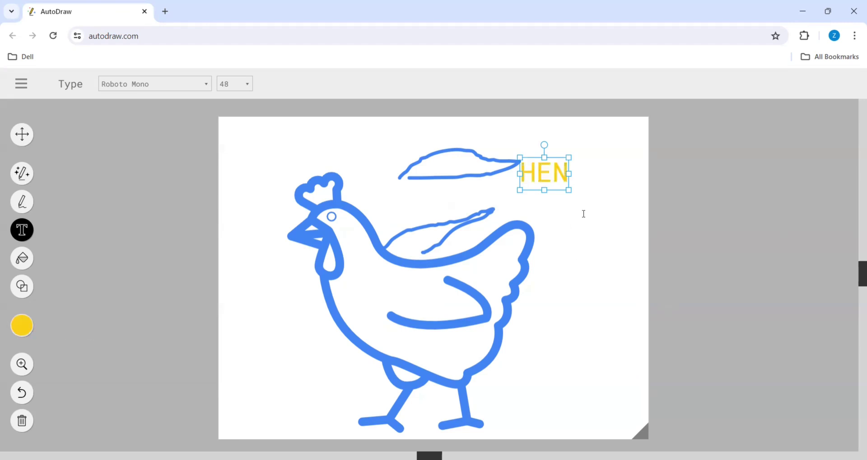
Enlarge the HEN text and move it onto the hen's body
{"action": "left_click", "coordinate": [572, 188]}
{"action": "left_click", "coordinate": [564, 183]}
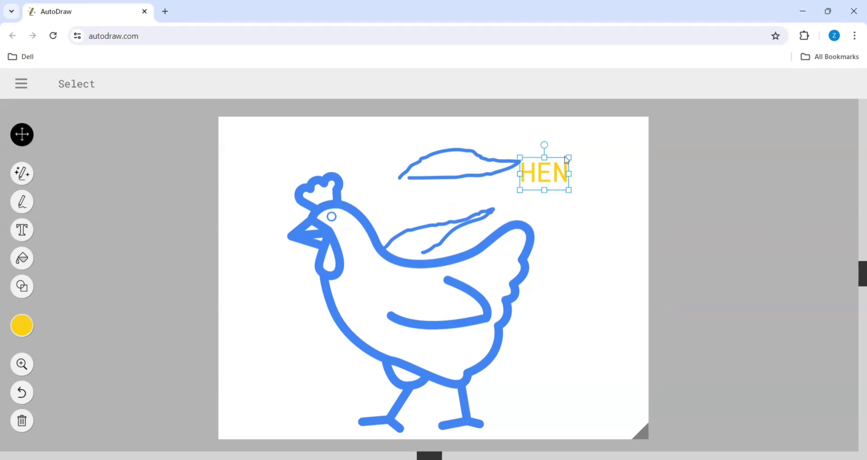
{"action": "left_click_drag", "start_coordinate": [571, 160], "coordinate": [605, 148]}
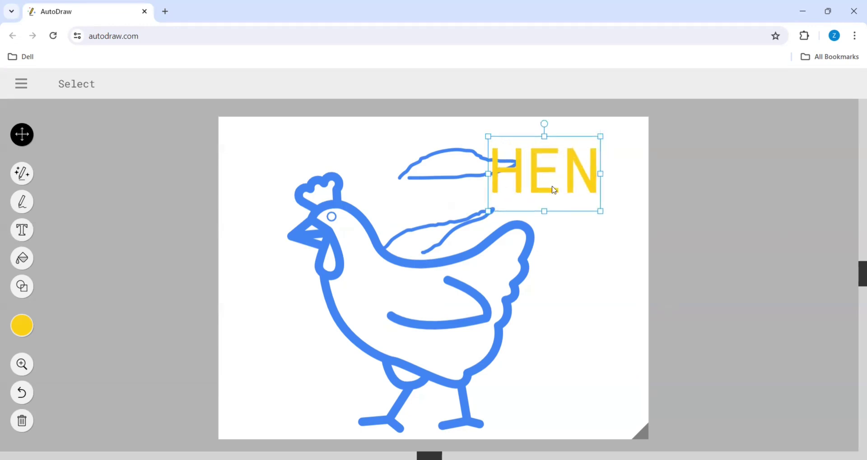
{"action": "left_click_drag", "start_coordinate": [553, 189], "coordinate": [423, 312]}
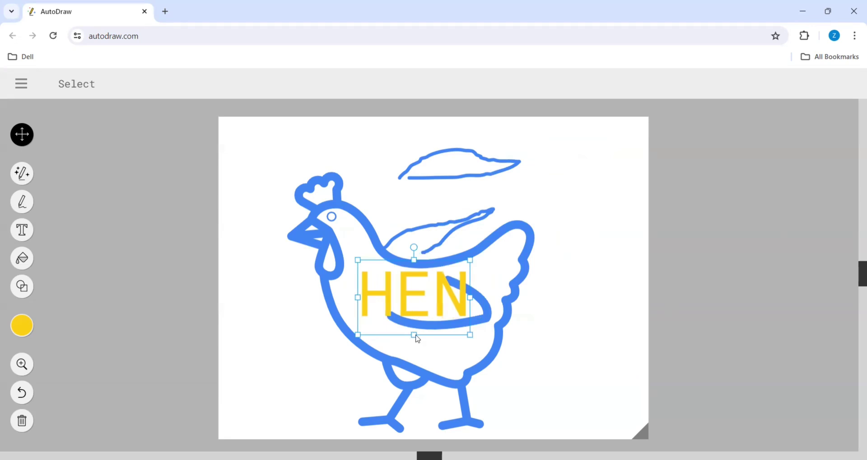
Fill the white background with blue, then fill the hen's outline with yellow
{"action": "left_click", "coordinate": [22, 258]}
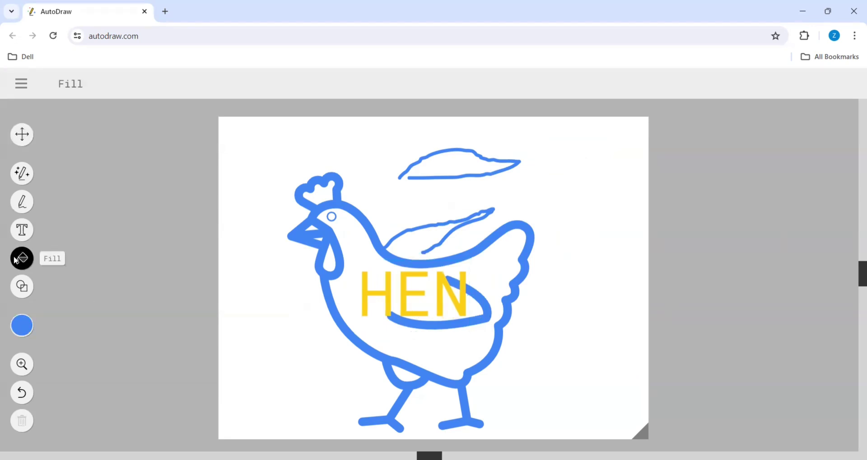
{"action": "left_click", "coordinate": [272, 189]}
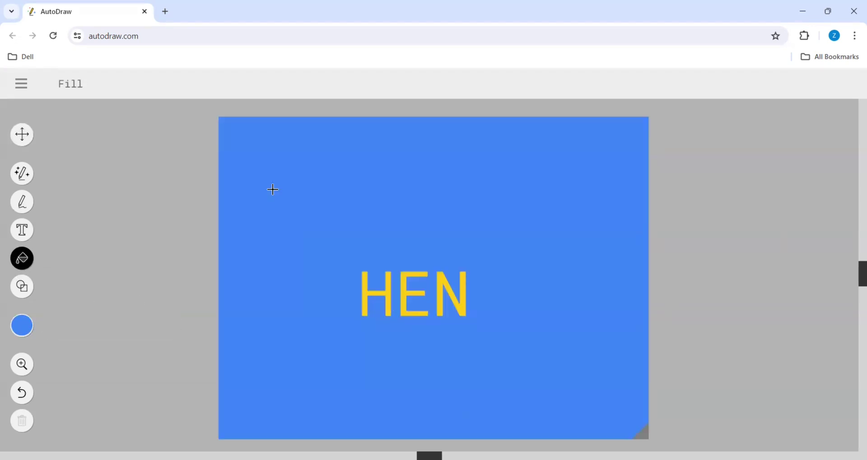
{"action": "left_click", "coordinate": [23, 324]}
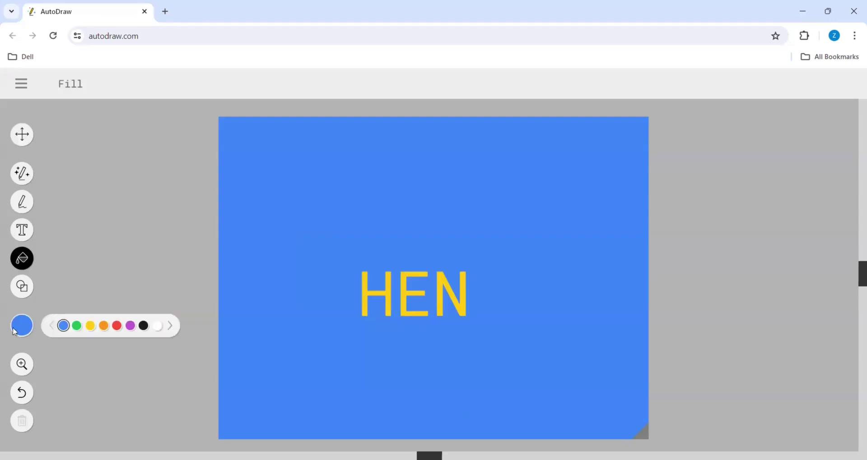
{"action": "left_click", "coordinate": [91, 326]}
{"action": "left_click", "coordinate": [329, 203]}
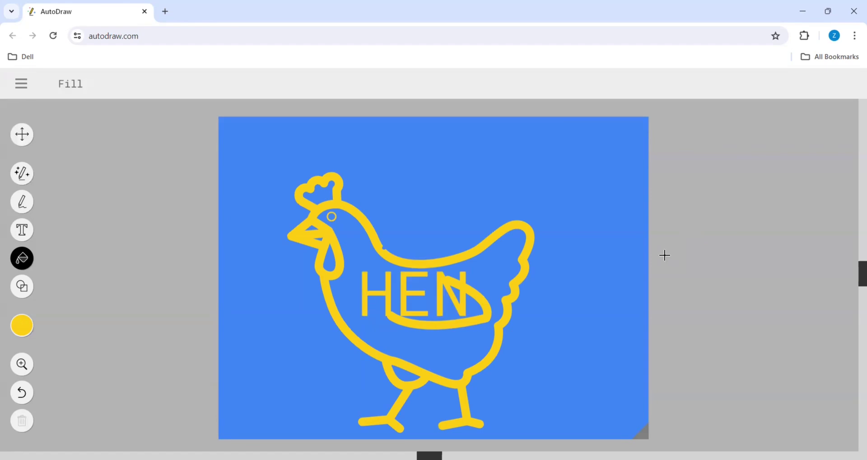
Draw three yellow outline circles at upper left and top centre, a tall rectangle and a triangle at right
{"action": "left_click", "coordinate": [18, 286]}
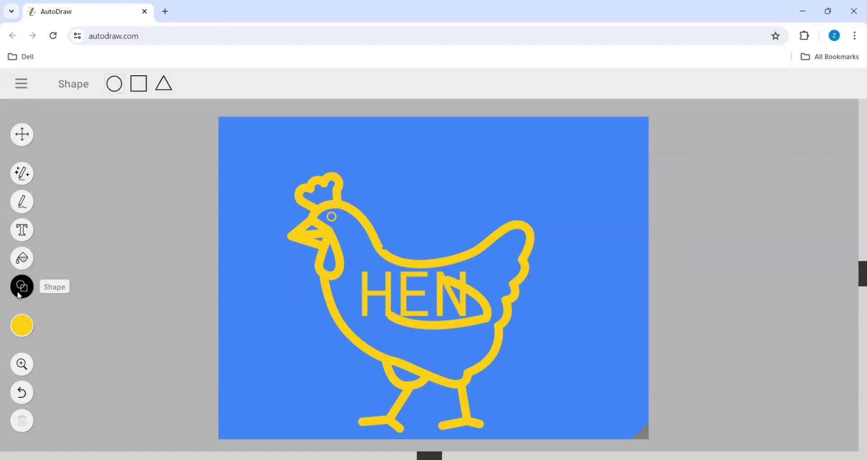
{"action": "mouse_move", "coordinate": [292, 141]}
{"action": "left_mouse_down"}
{"action": "mouse_move", "coordinate": [277, 170]}
{"action": "mouse_move", "coordinate": [342, 159]}
{"action": "left_mouse_up"}
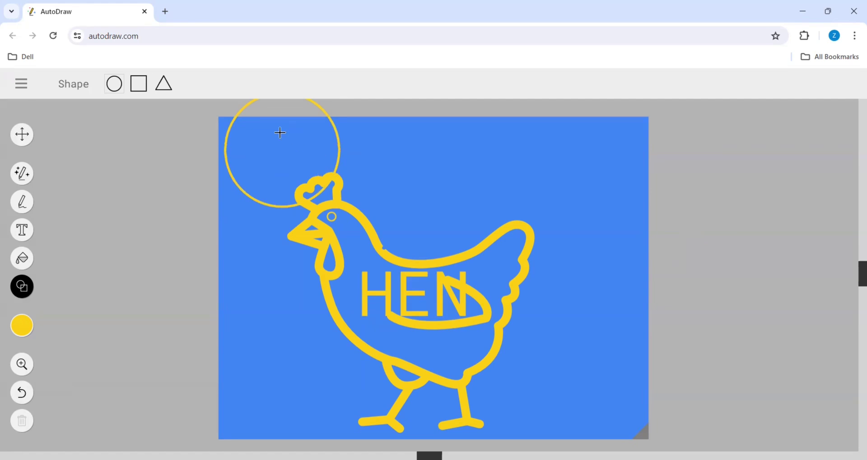
{"action": "mouse_move", "coordinate": [280, 131]}
{"action": "left_mouse_down"}
{"action": "mouse_move", "coordinate": [277, 170]}
{"action": "mouse_move", "coordinate": [297, 170]}
{"action": "left_mouse_up"}
{"action": "left_click_drag", "start_coordinate": [431, 171], "coordinate": [461, 162]}
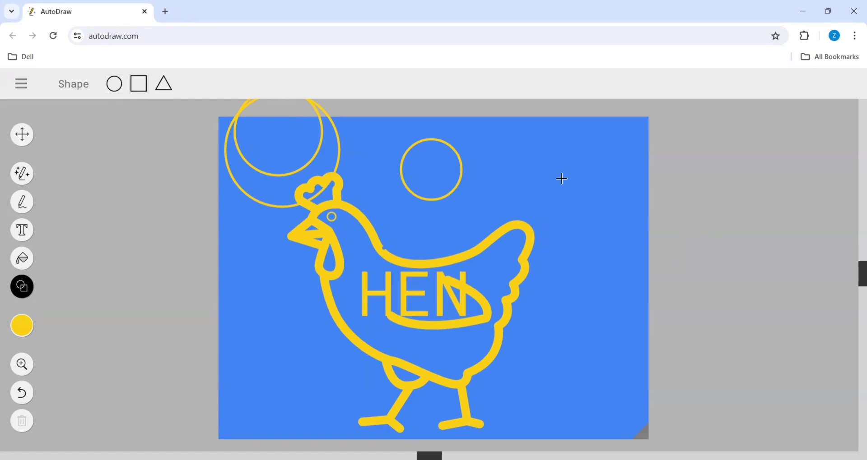
{"action": "left_click_drag", "start_coordinate": [562, 179], "coordinate": [609, 284]}
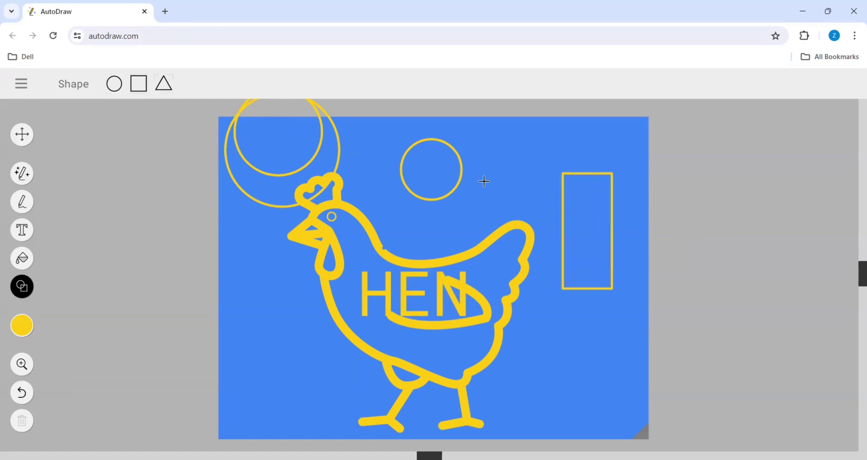
{"action": "left_click_drag", "start_coordinate": [538, 182], "coordinate": [483, 167]}
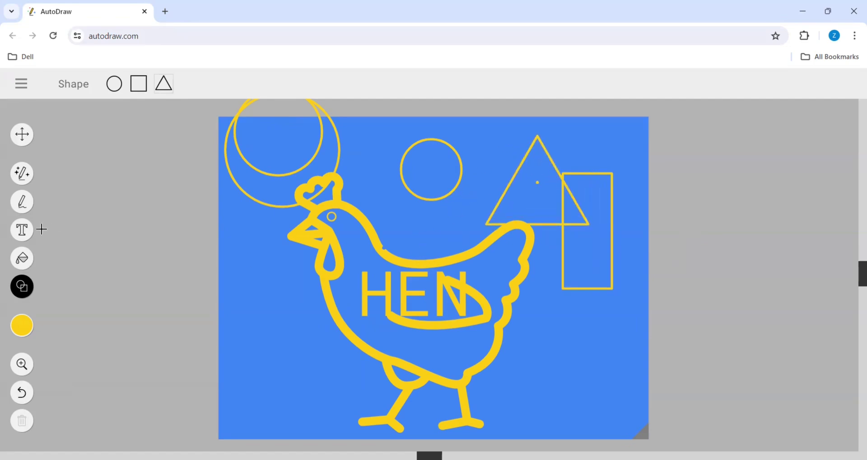
Start over and sketch a fish body with forked tail, dorsal fin and belly fin
{"action": "left_click", "coordinate": [20, 84]}
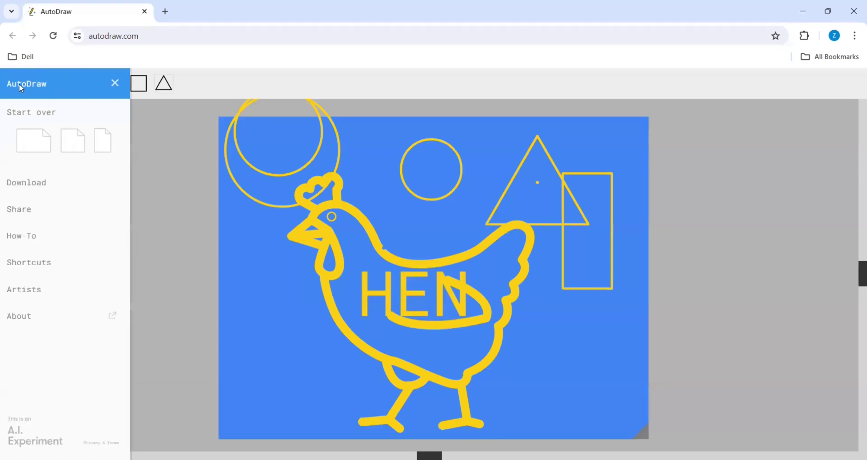
{"action": "left_click", "coordinate": [45, 149]}
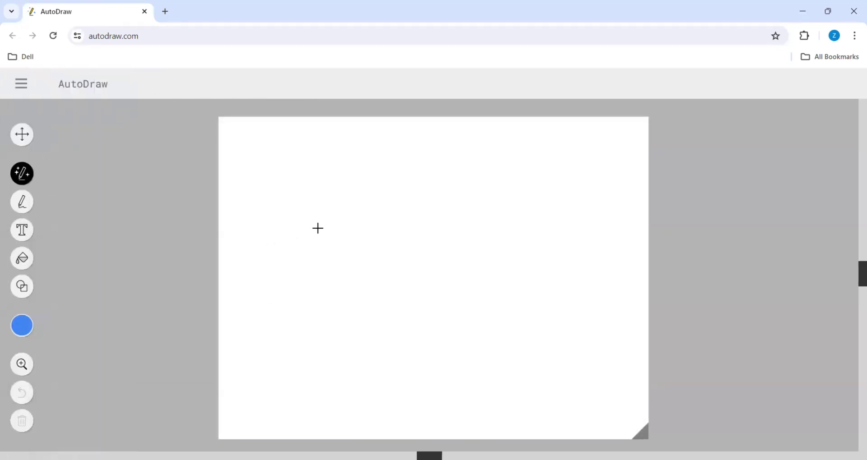
{"action": "mouse_move", "coordinate": [318, 228]}
{"action": "left_mouse_down"}
{"action": "mouse_move", "coordinate": [405, 219]}
{"action": "mouse_move", "coordinate": [529, 226]}
{"action": "mouse_move", "coordinate": [547, 259]}
{"action": "mouse_move", "coordinate": [467, 267]}
{"action": "mouse_move", "coordinate": [304, 258]}
{"action": "mouse_move", "coordinate": [260, 276]}
{"action": "mouse_move", "coordinate": [294, 242]}
{"action": "mouse_move", "coordinate": [292, 219]}
{"action": "mouse_move", "coordinate": [255, 194]}
{"action": "mouse_move", "coordinate": [328, 224]}
{"action": "left_mouse_up"}
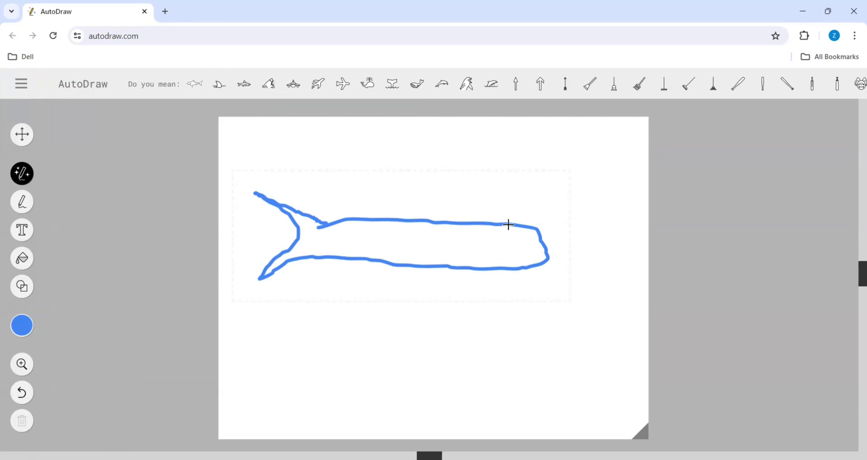
{"action": "mouse_move", "coordinate": [508, 225]}
{"action": "left_mouse_down"}
{"action": "mouse_move", "coordinate": [479, 205]}
{"action": "mouse_move", "coordinate": [436, 197]}
{"action": "mouse_move", "coordinate": [460, 202]}
{"action": "mouse_move", "coordinate": [464, 224]}
{"action": "left_mouse_up"}
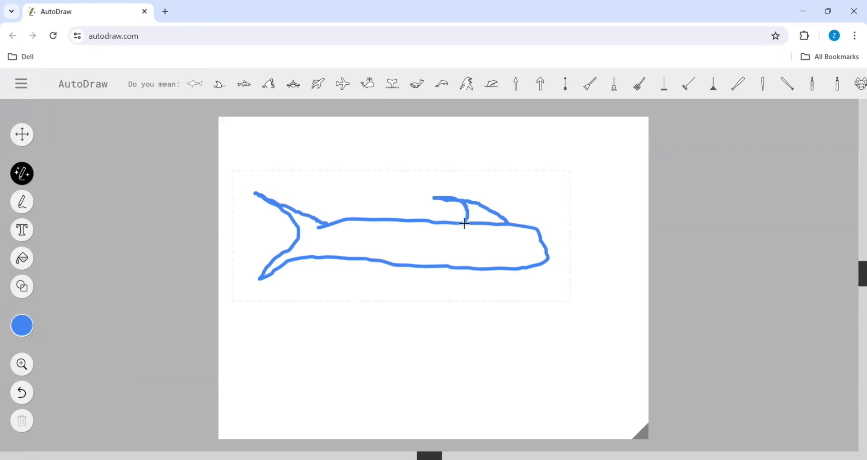
{"action": "mouse_move", "coordinate": [508, 266]}
{"action": "left_mouse_down"}
{"action": "mouse_move", "coordinate": [497, 280]}
{"action": "mouse_move", "coordinate": [427, 306]}
{"action": "mouse_move", "coordinate": [467, 291]}
{"action": "mouse_move", "coordinate": [484, 269]}
{"action": "left_mouse_up"}
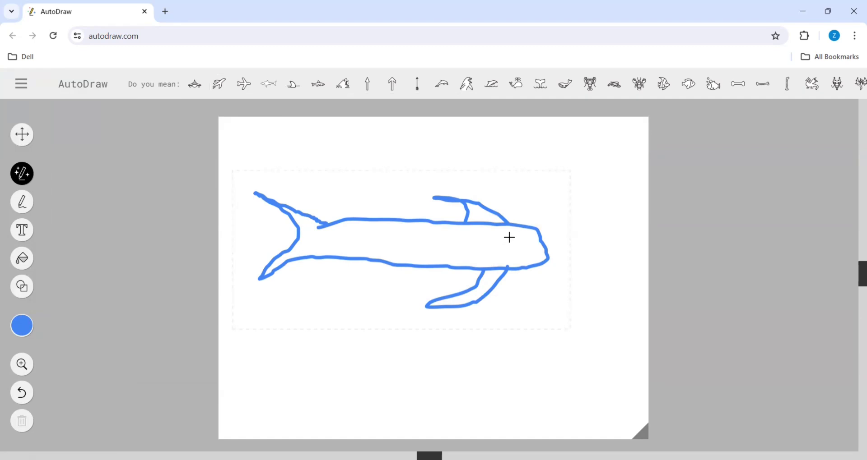
Add a gill line, eye dot and two more fins, then swap in the shark drawing
{"action": "mouse_move", "coordinate": [508, 236]}
{"action": "left_mouse_down"}
{"action": "mouse_move", "coordinate": [501, 246]}
{"action": "mouse_move", "coordinate": [509, 261]}
{"action": "left_mouse_up"}
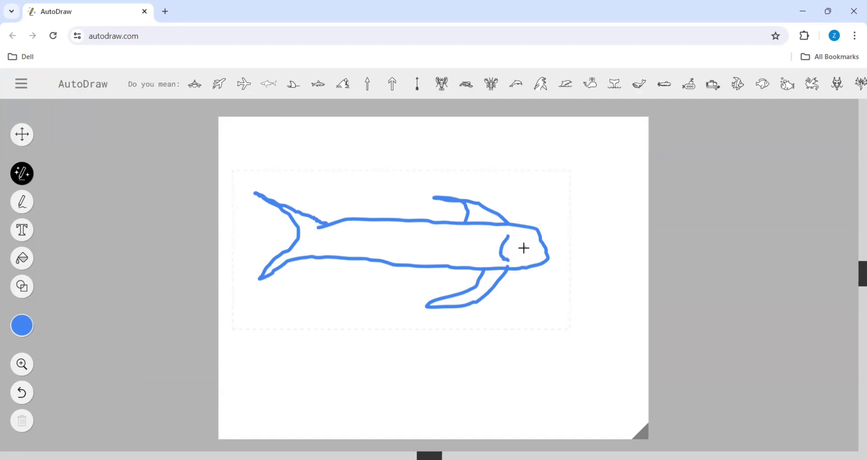
{"action": "left_click", "coordinate": [524, 248]}
{"action": "left_click_drag", "start_coordinate": [372, 259], "coordinate": [333, 288]}
{"action": "mouse_move", "coordinate": [382, 216]}
{"action": "left_mouse_down"}
{"action": "mouse_move", "coordinate": [362, 190]}
{"action": "mouse_move", "coordinate": [337, 176]}
{"action": "left_mouse_up"}
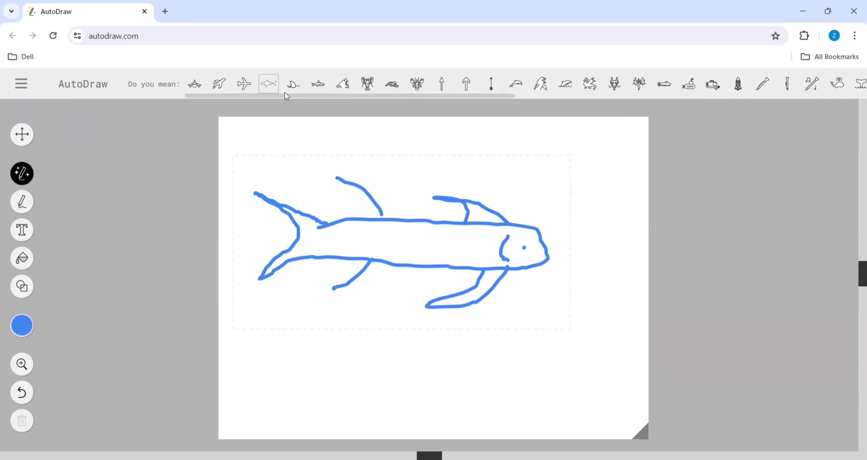
{"action": "left_click", "coordinate": [268, 84]}
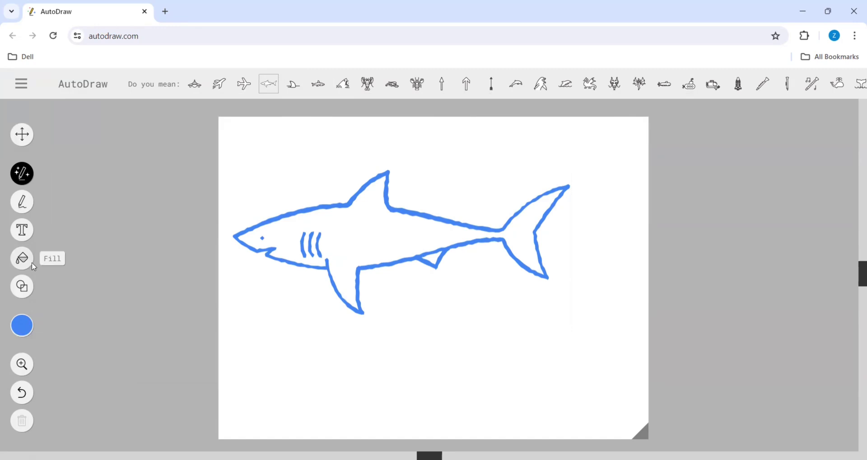
Fill the shark's body solid yellow
{"action": "mouse_move", "coordinate": [25, 336]}
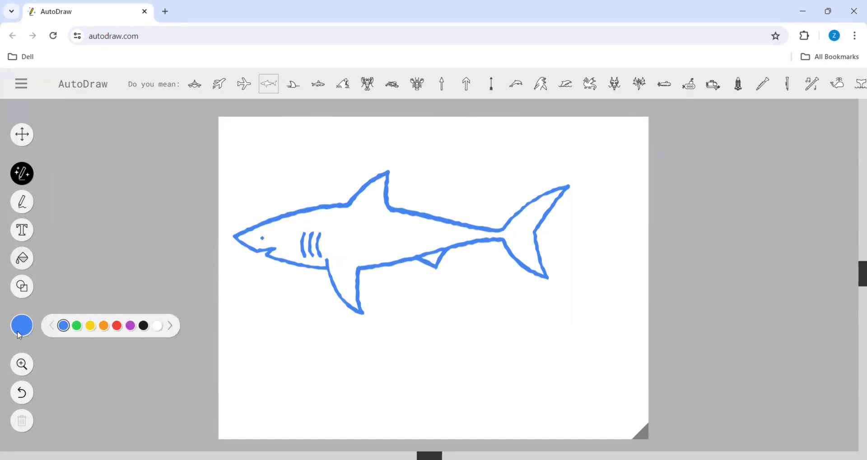
{"action": "left_click", "coordinate": [90, 325]}
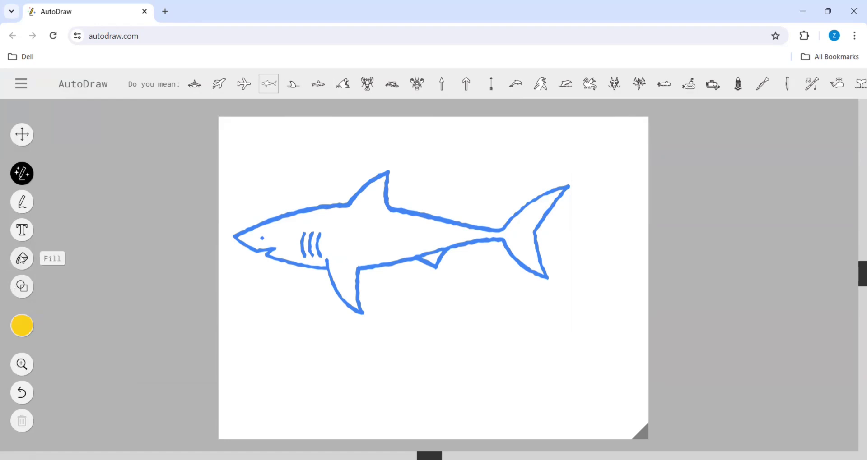
{"action": "left_click", "coordinate": [22, 258]}
{"action": "left_click", "coordinate": [346, 259]}
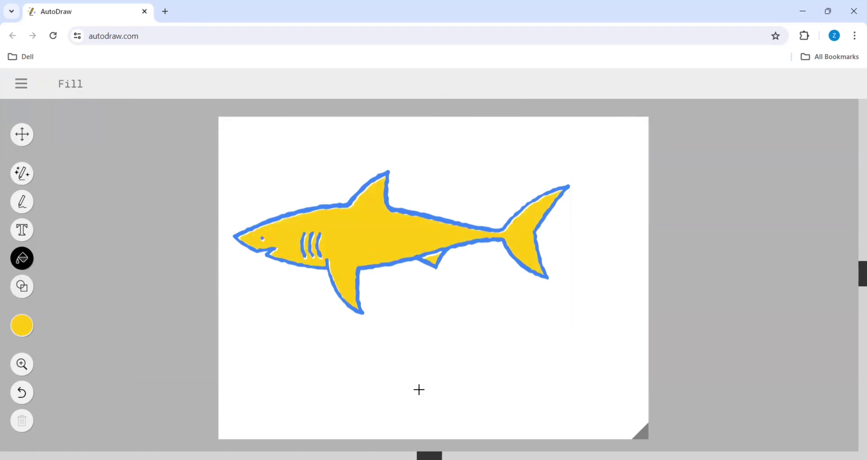
Briefly select and deselect the shark, then begin a text box above it
{"action": "left_click", "coordinate": [23, 231]}
{"action": "left_click", "coordinate": [401, 316]}
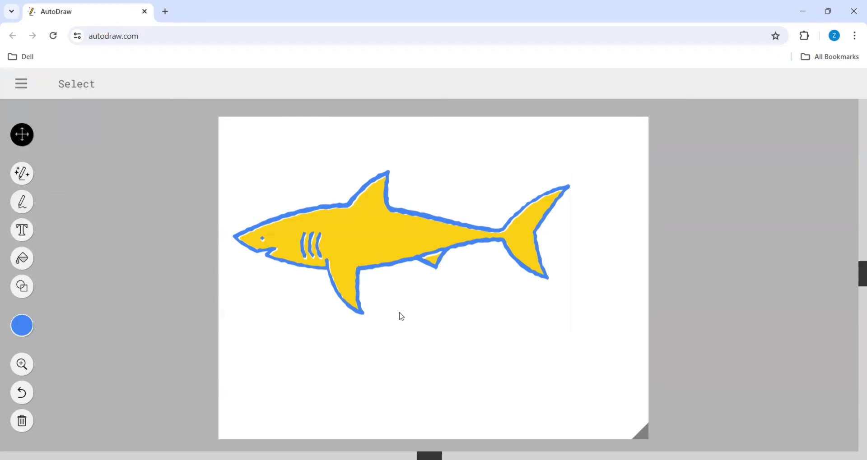
{"action": "left_click", "coordinate": [457, 204]}
{"action": "left_click", "coordinate": [416, 378]}
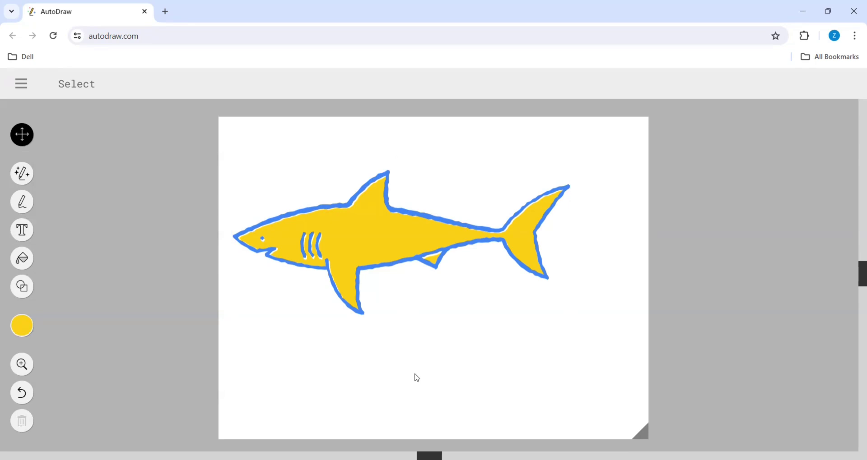
{"action": "left_click", "coordinate": [22, 231]}
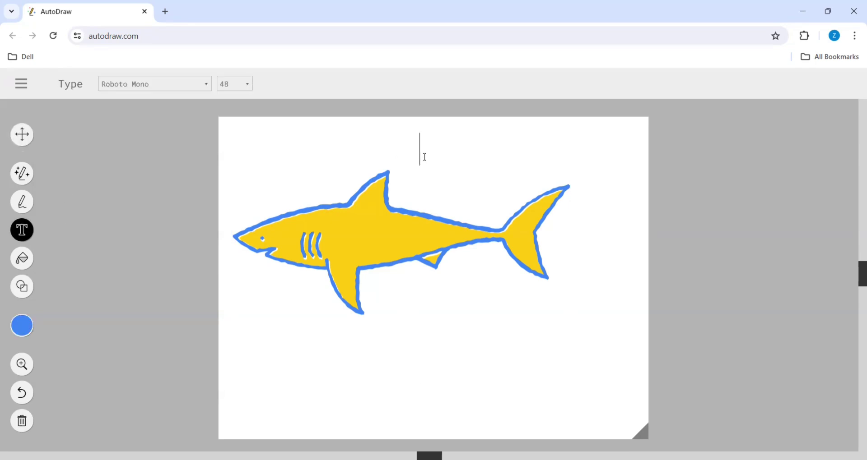
Write 'Fish' in blue above the shark and add a yellow-outlined triangle below its tail
{"action": "type", "text": "Fi"}
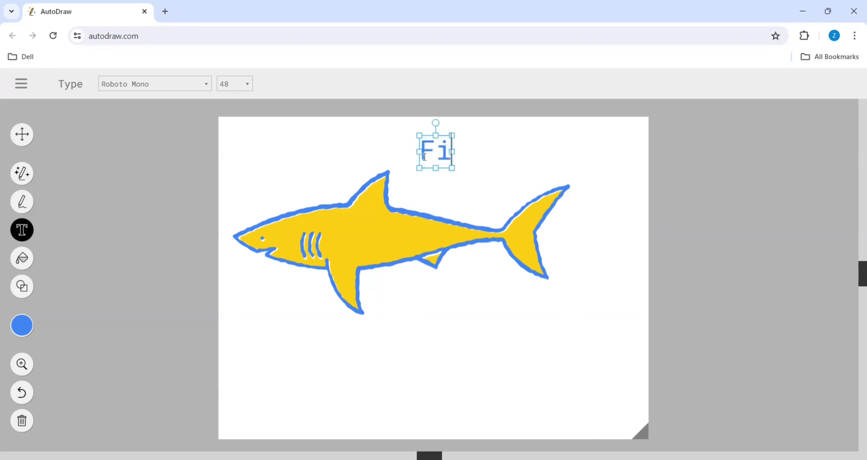
{"action": "type", "text": "sh"}
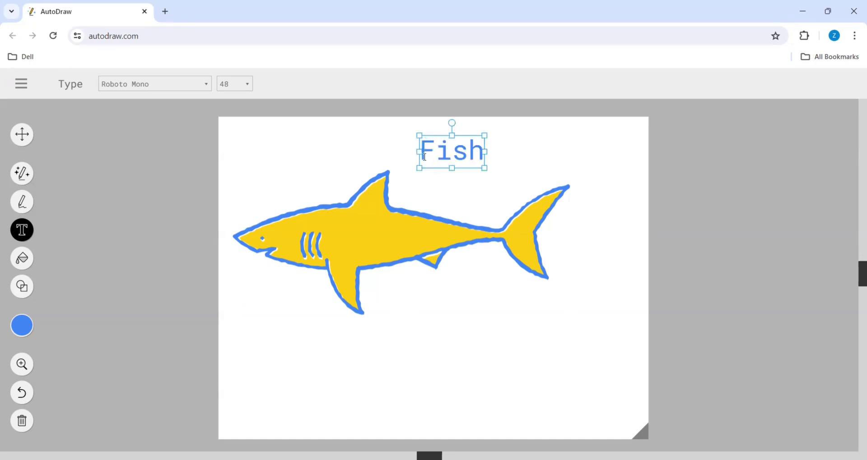
{"action": "left_click", "coordinate": [389, 398]}
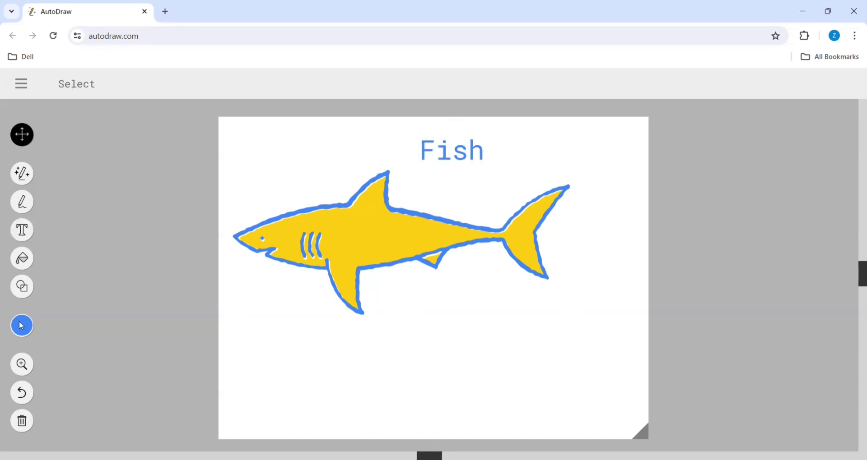
{"action": "left_click", "coordinate": [17, 293]}
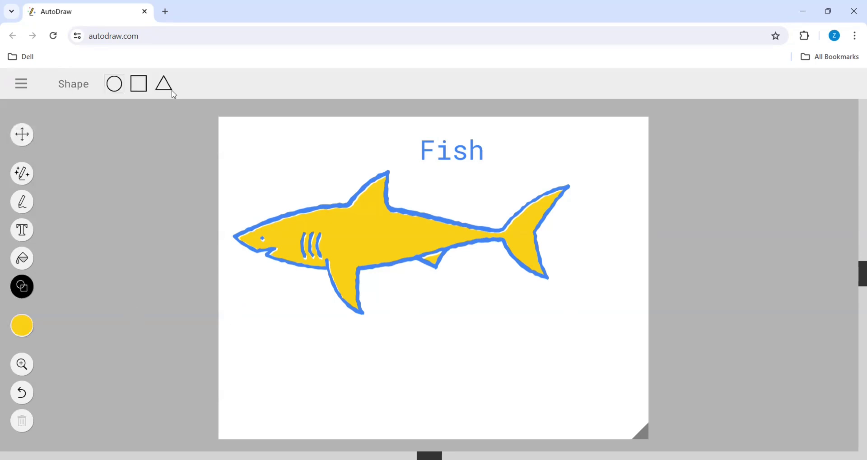
{"action": "left_click_drag", "start_coordinate": [497, 322], "coordinate": [491, 357]}
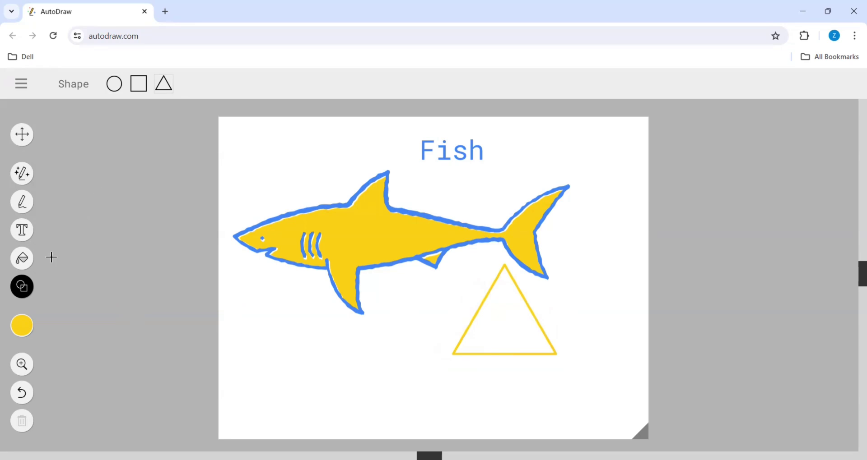
{"action": "left_click", "coordinate": [29, 261]}
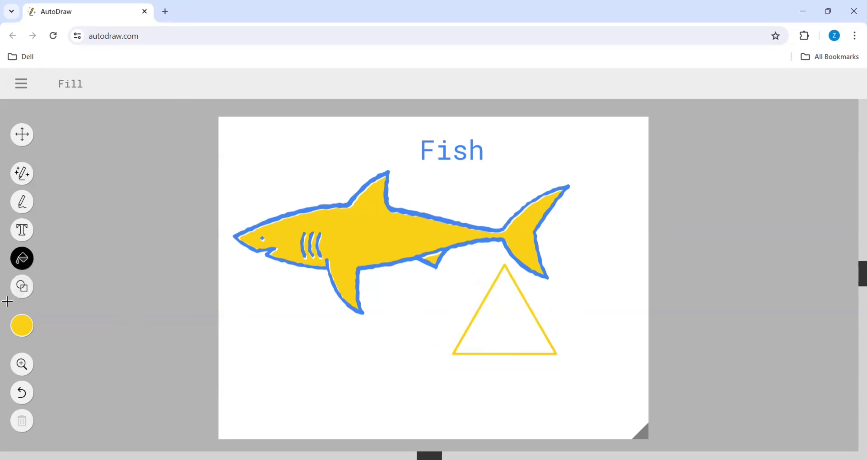
Fill the triangle below the shark's tail with green
{"action": "left_click", "coordinate": [20, 325]}
{"action": "left_click", "coordinate": [77, 326]}
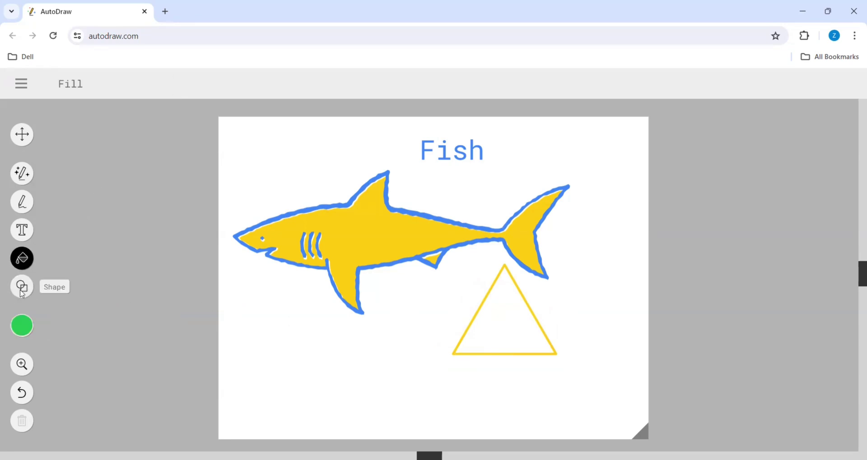
{"action": "left_click", "coordinate": [526, 336]}
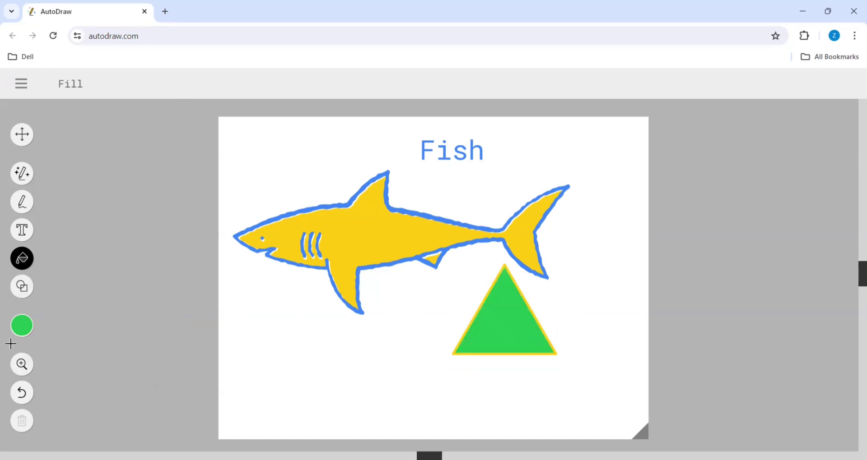
Add four more green-outlined triangles around the filled one and the lower left
{"action": "left_click", "coordinate": [22, 287]}
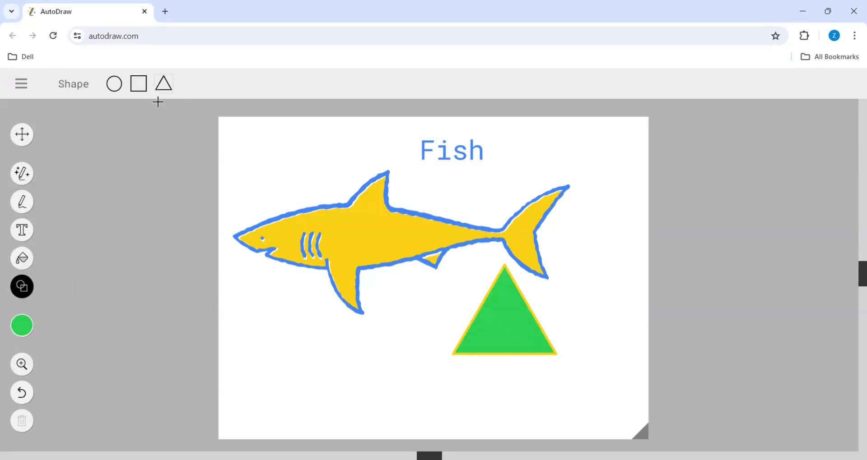
{"action": "left_click", "coordinate": [164, 84]}
{"action": "left_click_drag", "start_coordinate": [466, 292], "coordinate": [502, 308]}
{"action": "left_click_drag", "start_coordinate": [443, 303], "coordinate": [556, 345]}
{"action": "left_click_drag", "start_coordinate": [591, 309], "coordinate": [595, 310]}
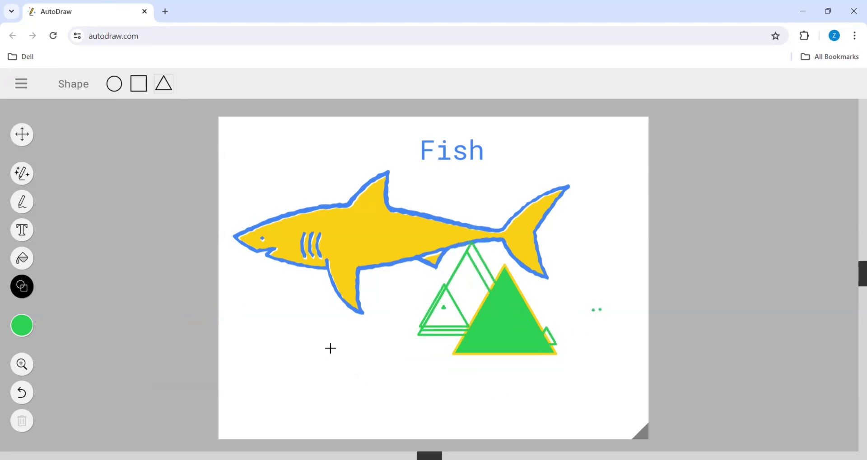
{"action": "left_click_drag", "start_coordinate": [307, 365], "coordinate": [352, 361]}
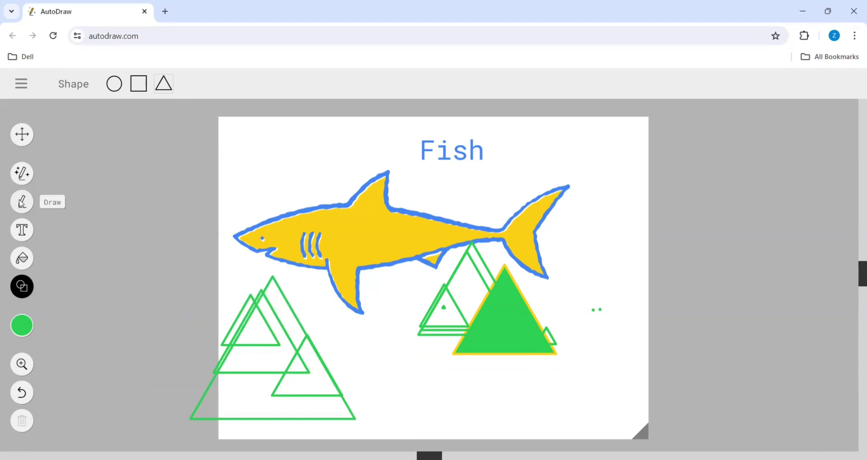
{"action": "left_click", "coordinate": [23, 205]}
Sketch a green star beside the shark's tail, then fill the empty canvas purple
{"action": "mouse_move", "coordinate": [574, 276]}
{"action": "left_mouse_down"}
{"action": "mouse_move", "coordinate": [597, 207]}
{"action": "mouse_move", "coordinate": [624, 260]}
{"action": "mouse_move", "coordinate": [557, 241]}
{"action": "mouse_move", "coordinate": [638, 217]}
{"action": "mouse_move", "coordinate": [570, 275]}
{"action": "left_mouse_up"}
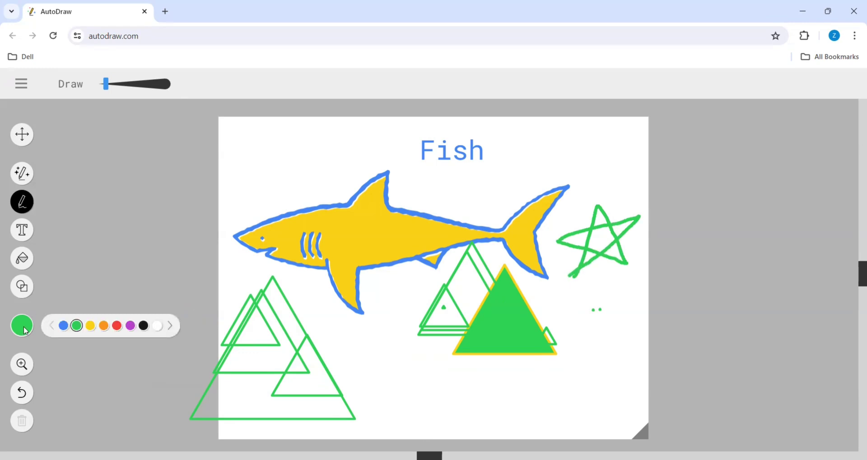
{"action": "left_click", "coordinate": [25, 264]}
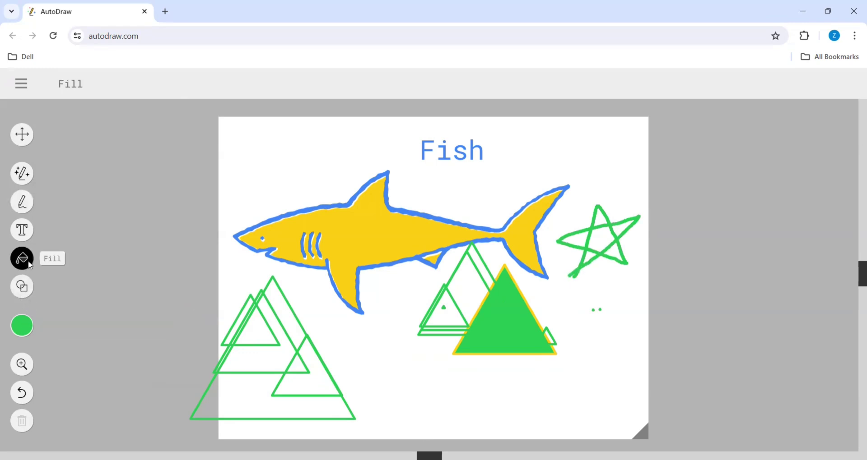
{"action": "mouse_move", "coordinate": [23, 328]}
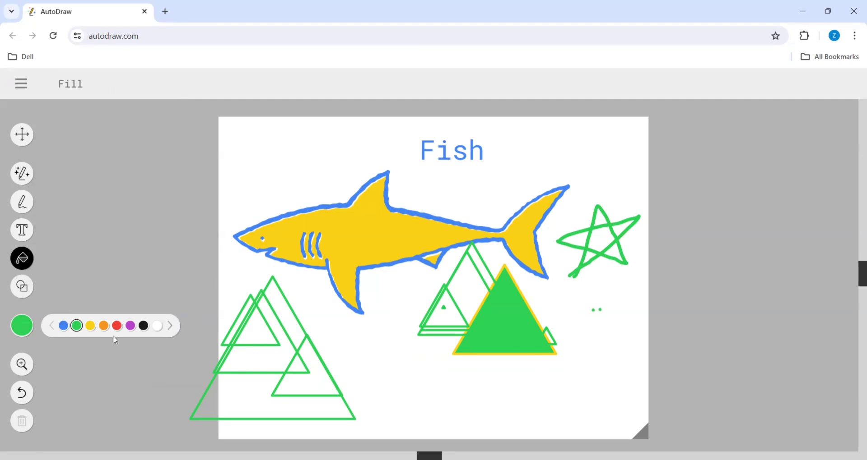
{"action": "left_click", "coordinate": [130, 326]}
{"action": "left_click", "coordinate": [608, 239]}
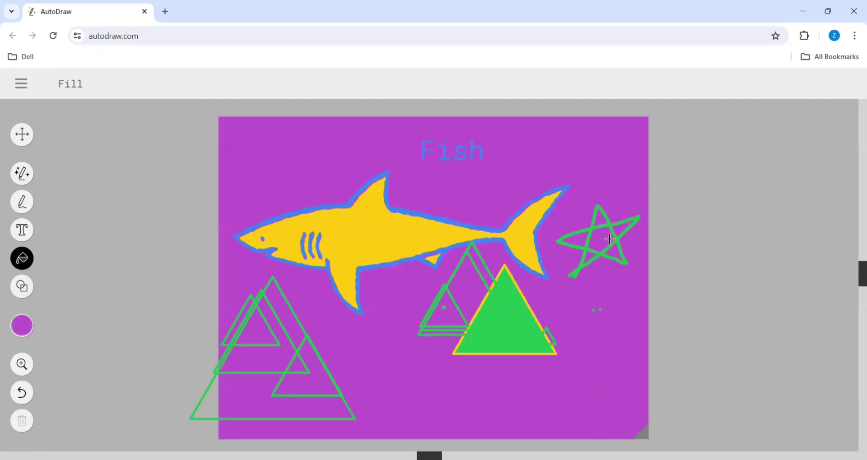